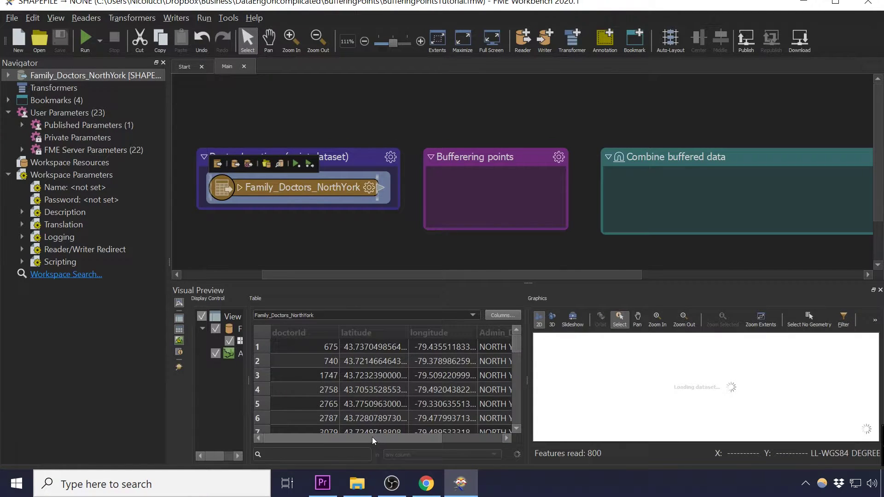
Step: Examine the attribute table and map of the Family_Doctors_NorthYork points in an enlarged data preview
left_click_drag(528, 283, 528, 265)
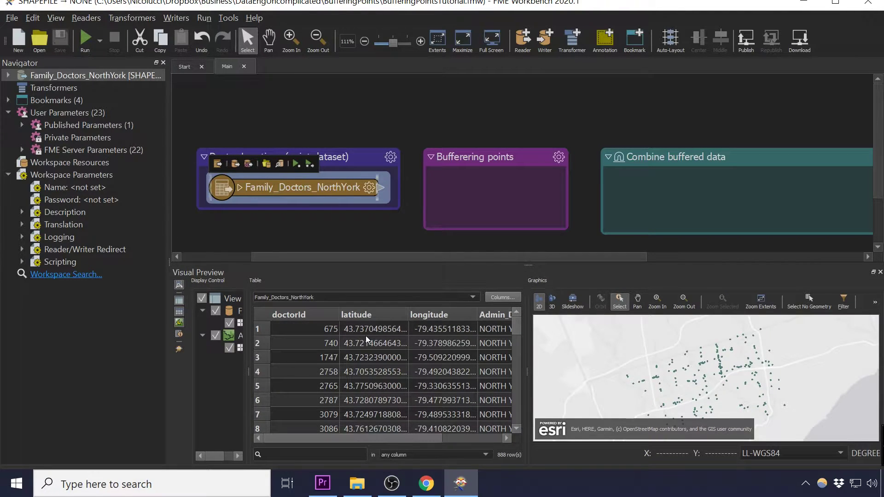
left_click_drag(397, 438, 428, 436)
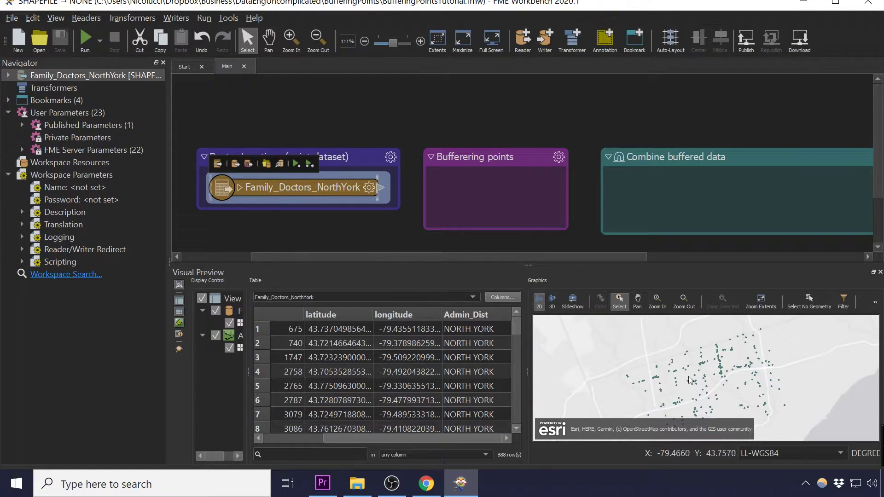
left_click(179, 334)
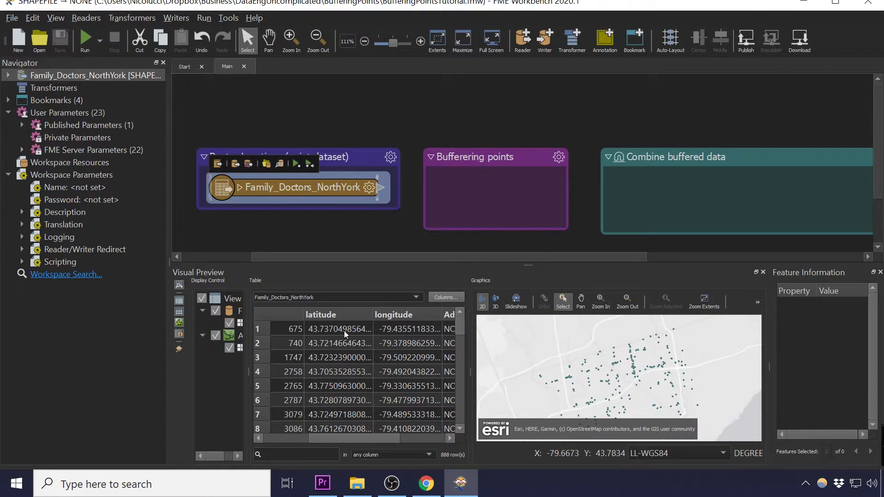
left_click(179, 334)
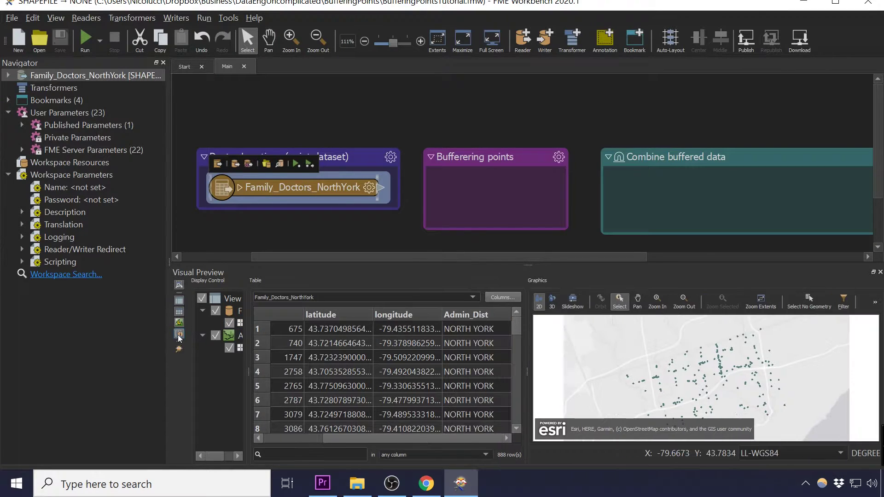
left_click(302, 192)
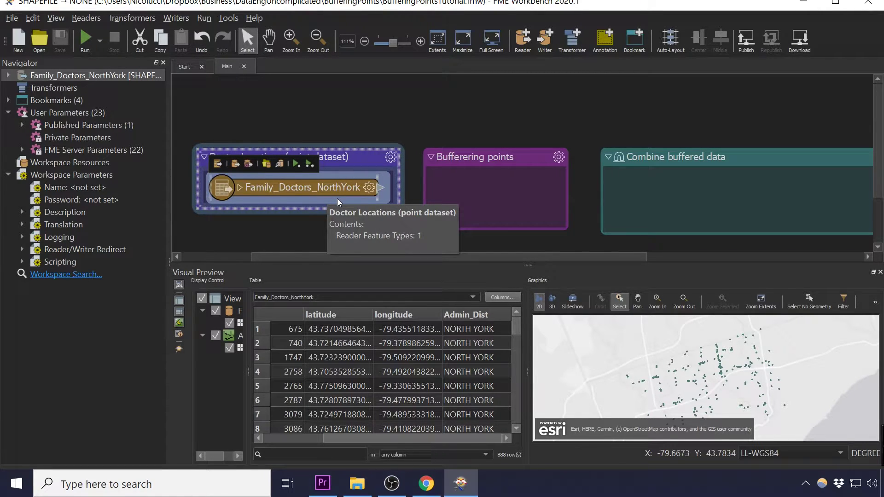
Step: Add a Bufferer transformer inside the Bufferering points bookmark and connect the Family_Doctors_NorthYork reader to its input
left_click(422, 219)
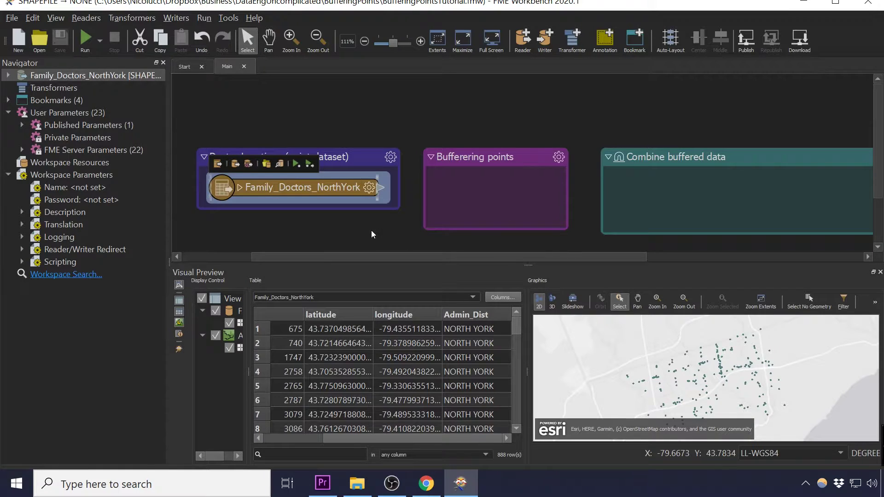
type("buffer")
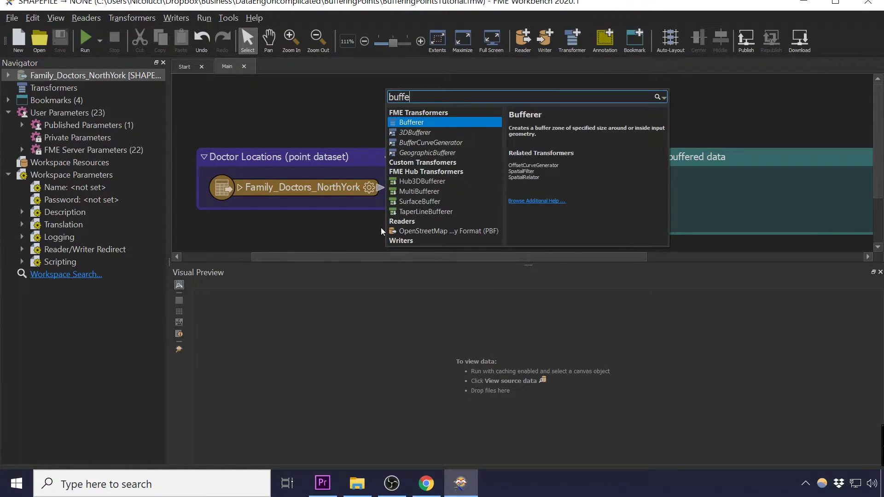
key("Return")
left_click_drag(425, 186, 482, 130)
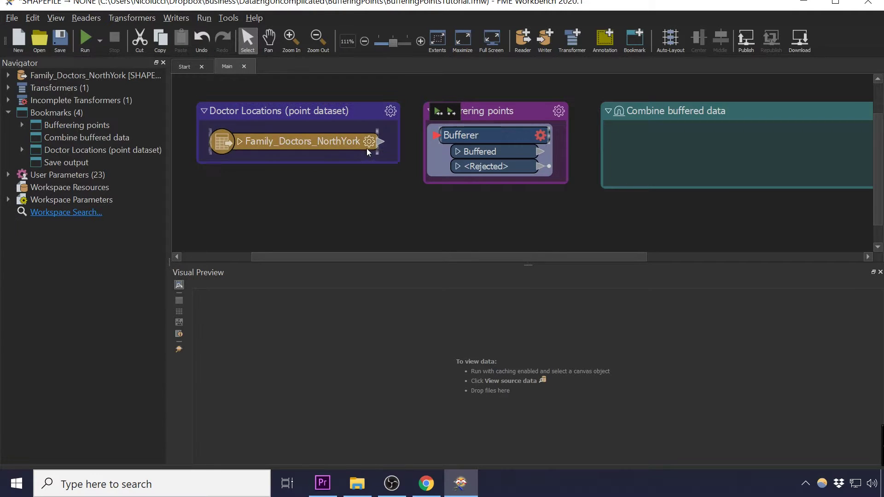
left_click_drag(380, 140, 430, 134)
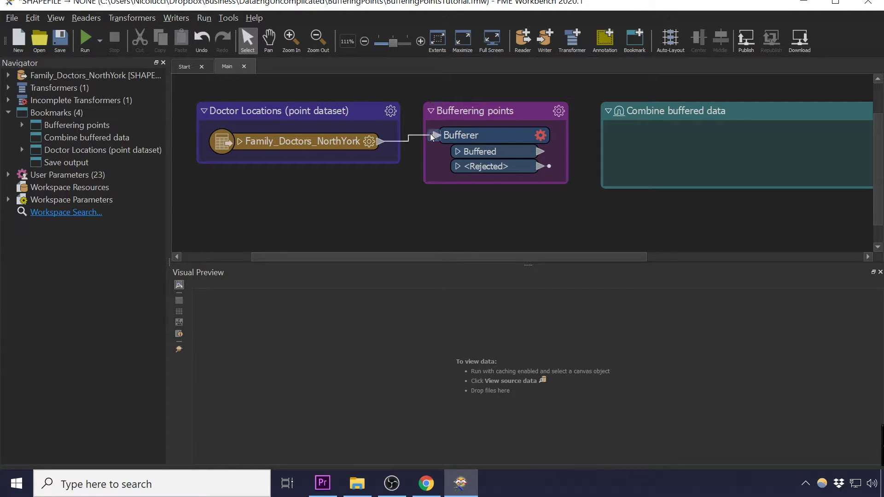
Step: Set the Bufferer's buffer distance to 1 with Kilometers as the distance units
double_click(469, 134)
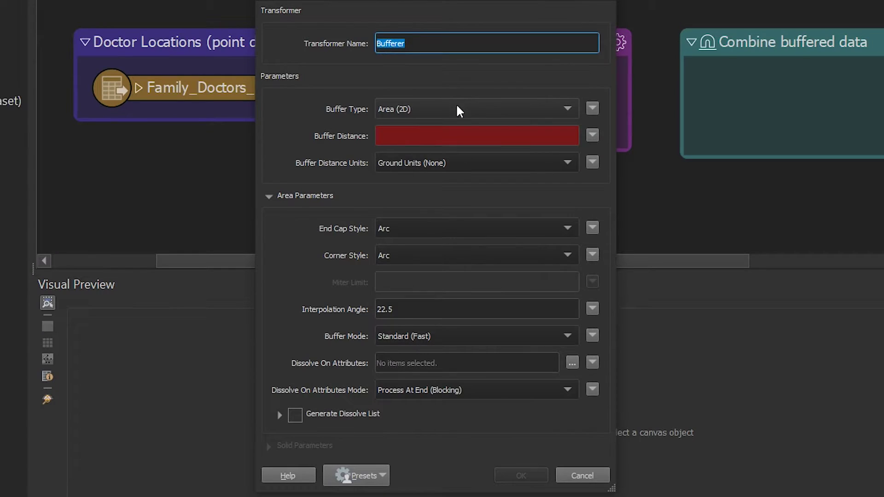
left_click(408, 136)
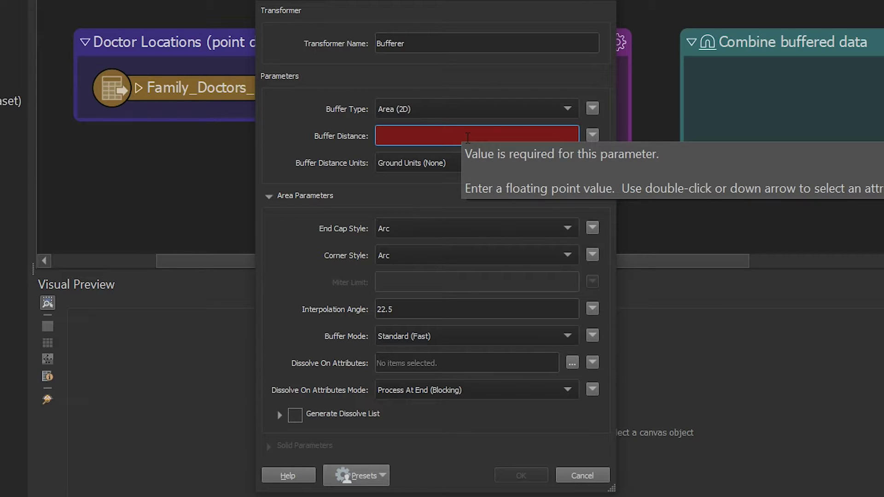
type("1")
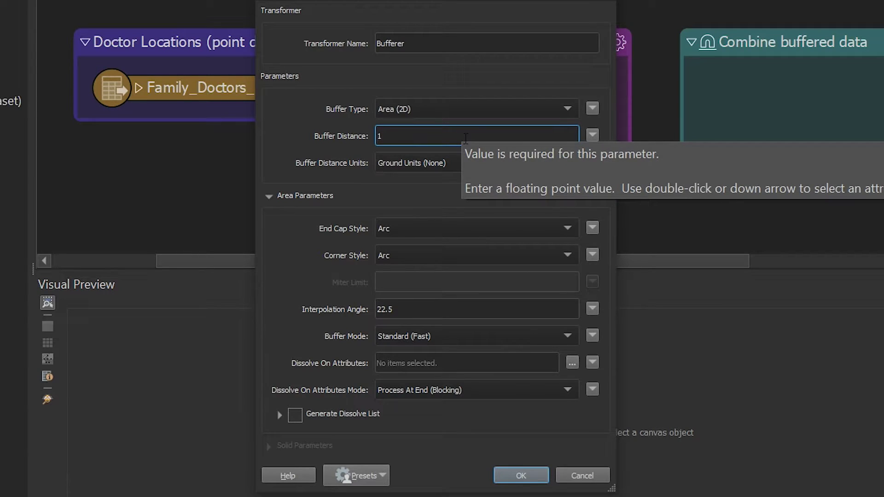
left_click(417, 162)
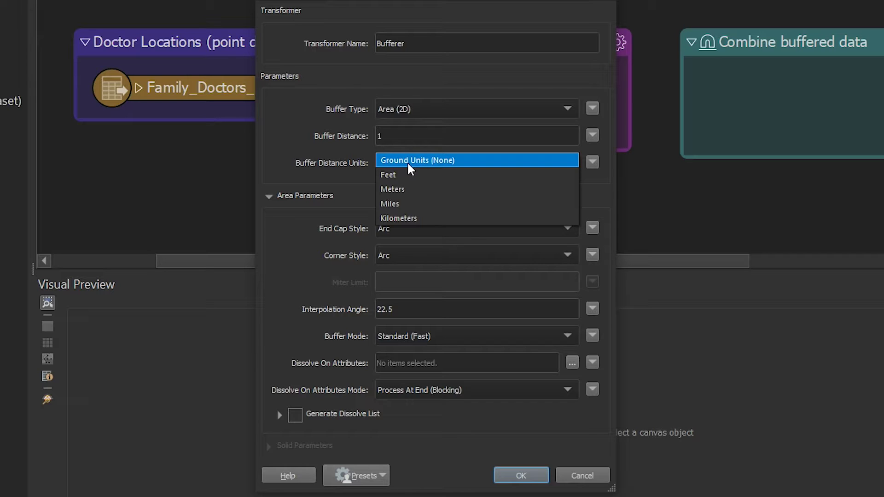
left_click(404, 219)
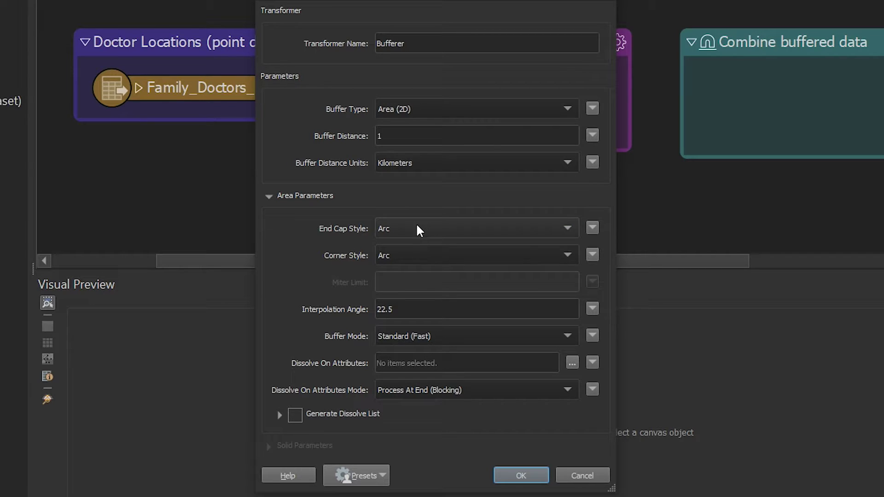
Step: Set the Bufferer's end cap and corner styles to Round, with an interpolation angle of 1, and accept the parameters
left_click(417, 229)
left_click(415, 238)
left_click(417, 255)
left_click(416, 264)
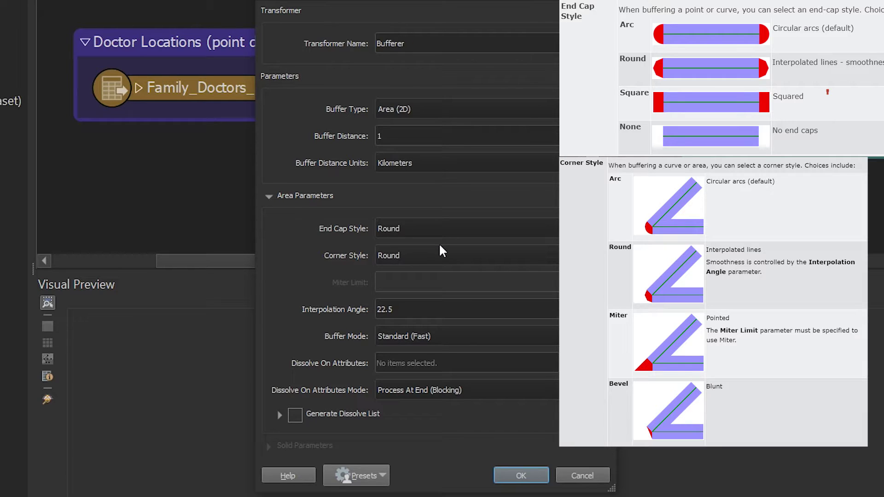
double_click(431, 304)
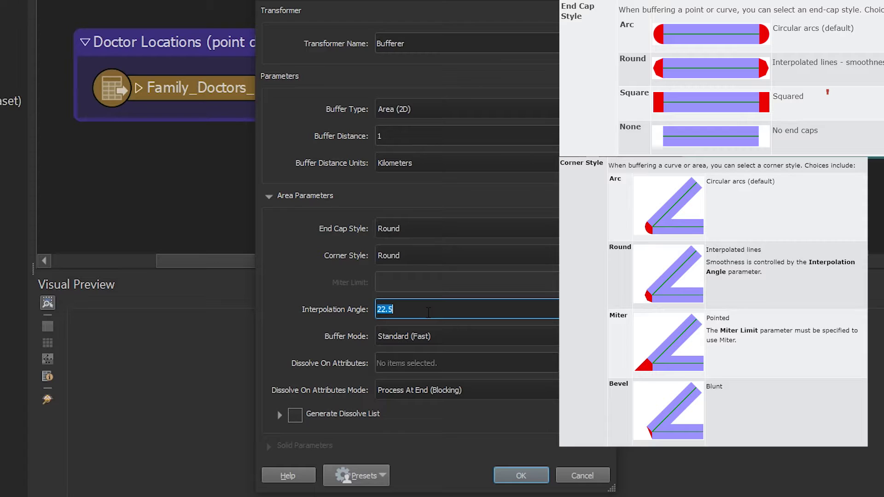
type("1")
left_click(347, 300)
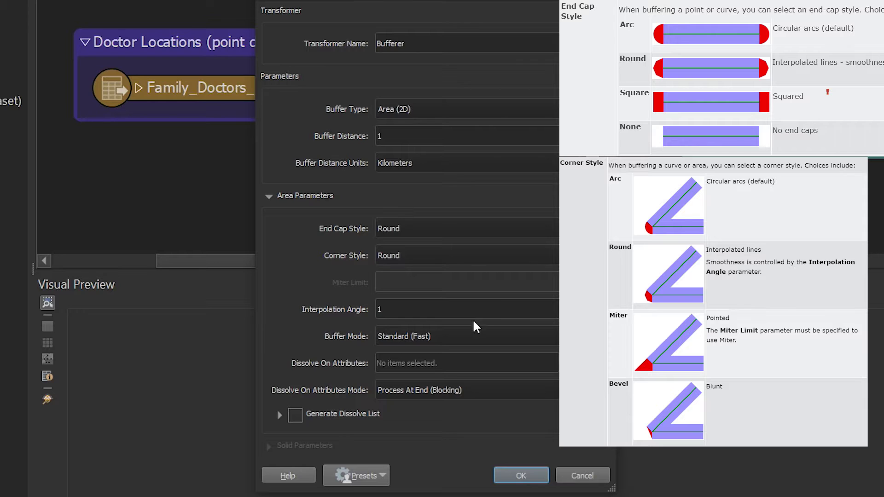
left_click(337, 363)
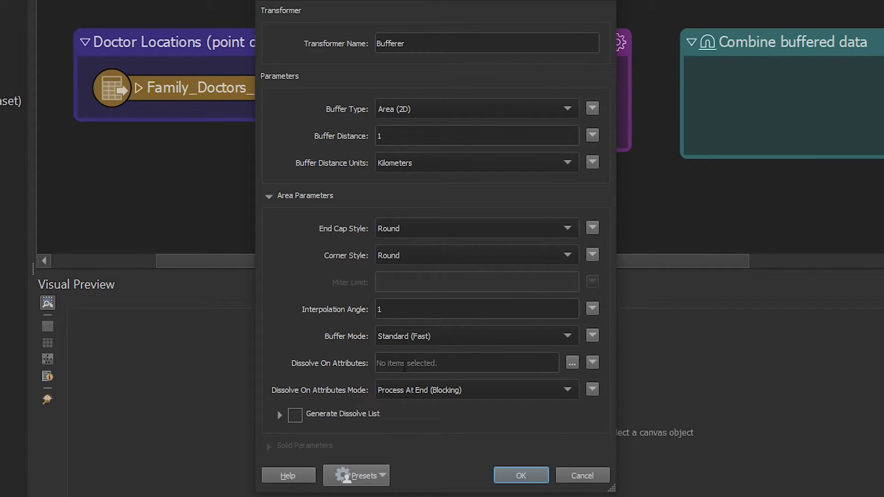
left_click(509, 472)
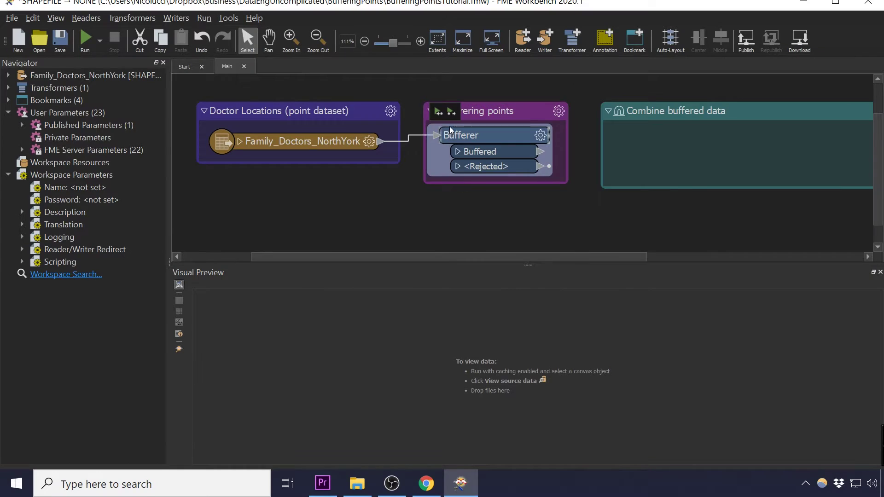
Step: Run the workspace up to the Bufferer and inspect the buffered features in the table and map
left_click(449, 112)
left_click(464, 302)
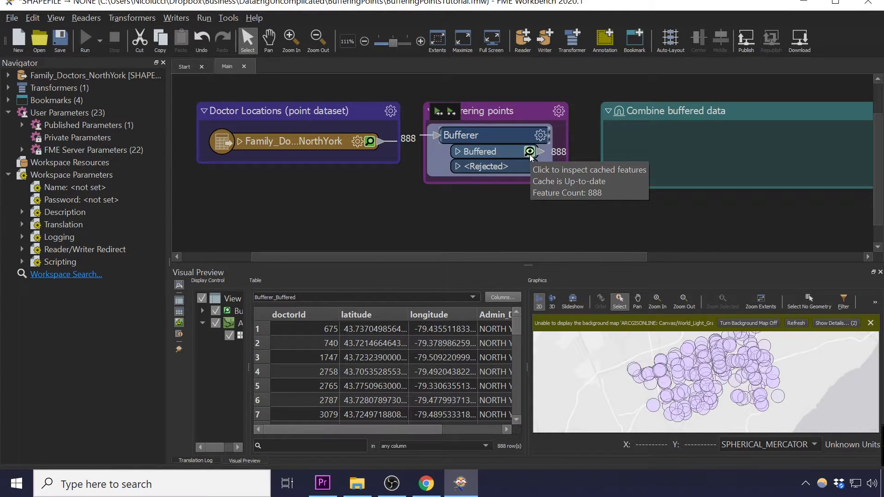
left_click_drag(351, 429, 394, 429)
left_click_drag(518, 318, 516, 375)
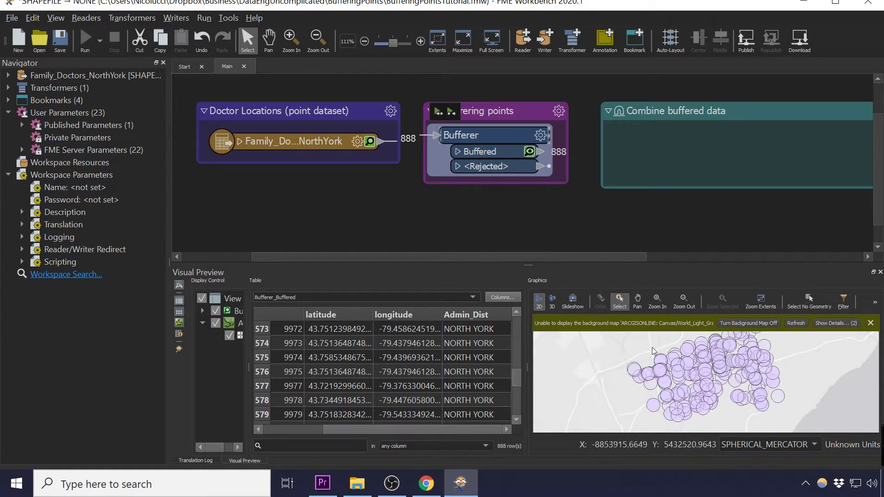
left_click_drag(528, 358, 546, 343)
Step: Set the Bufferer to dissolve its buffers on the Admin_Dist attribute
left_click_drag(522, 256, 553, 259)
left_click(543, 219)
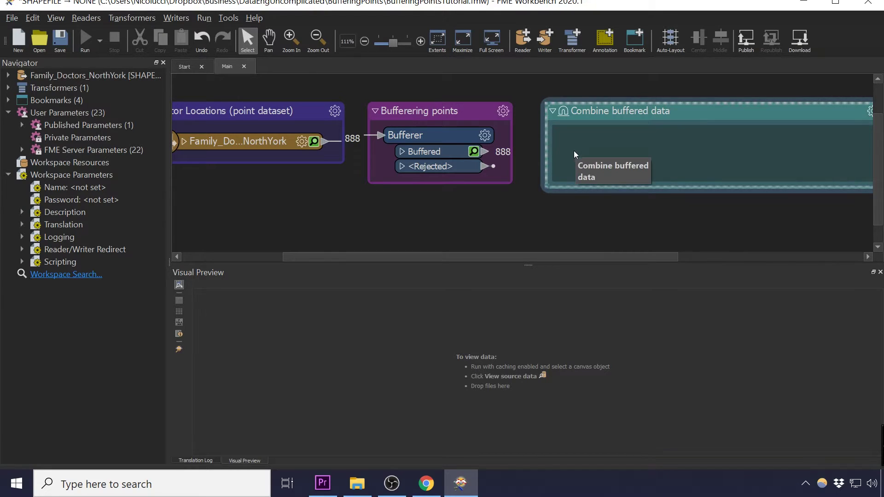
left_click(444, 134)
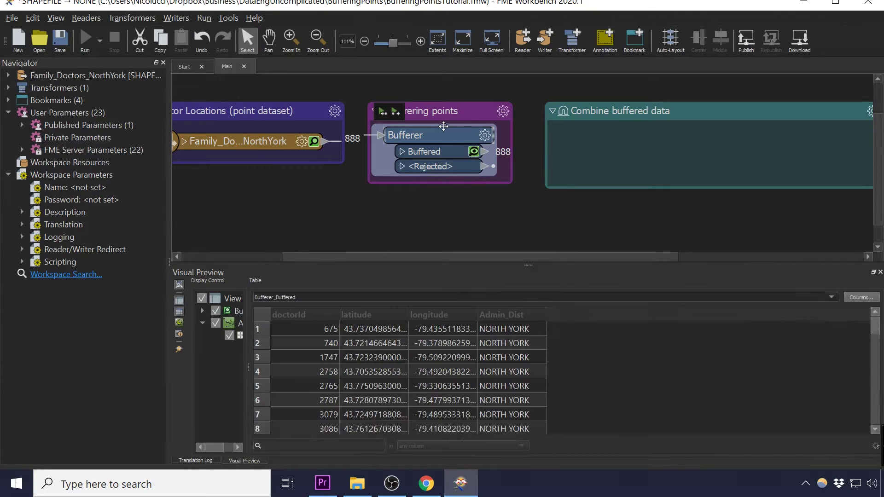
double_click(445, 134)
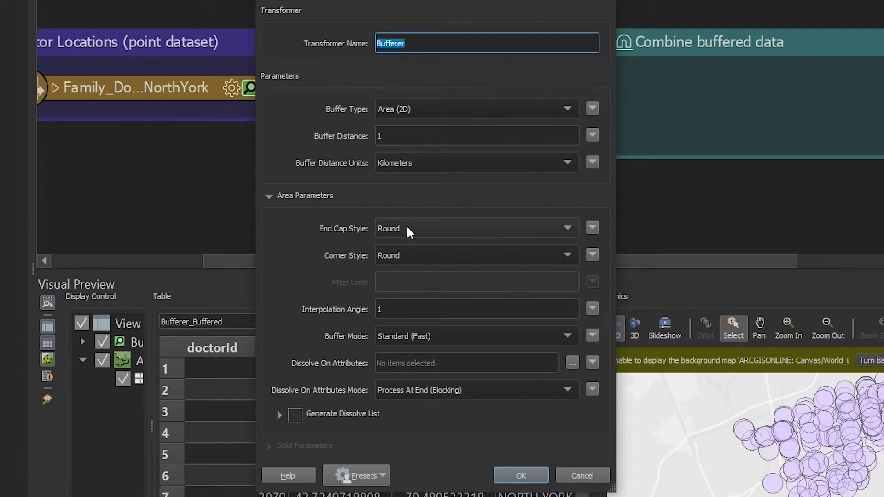
left_click(594, 362)
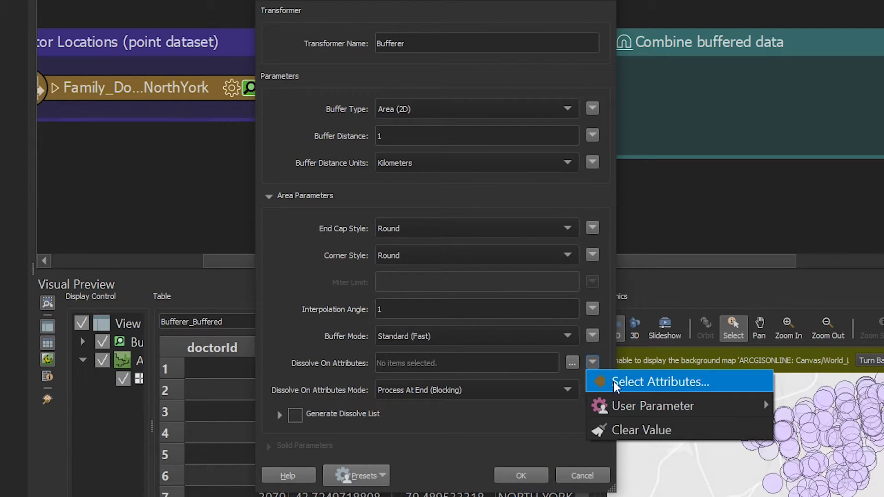
left_click(627, 380)
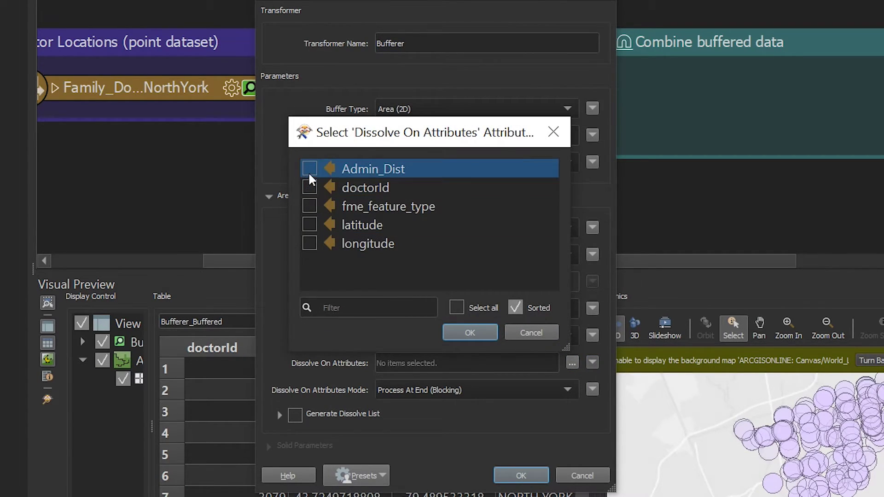
left_click(308, 172)
left_click(470, 332)
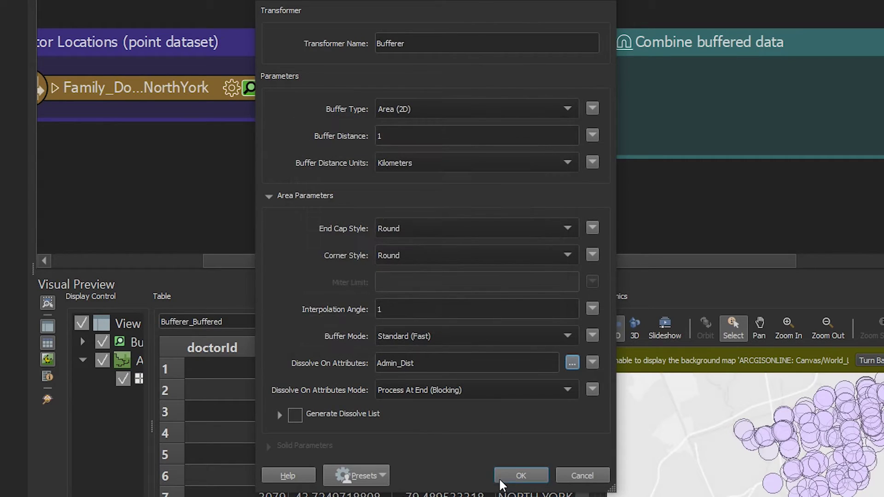
left_click(502, 476)
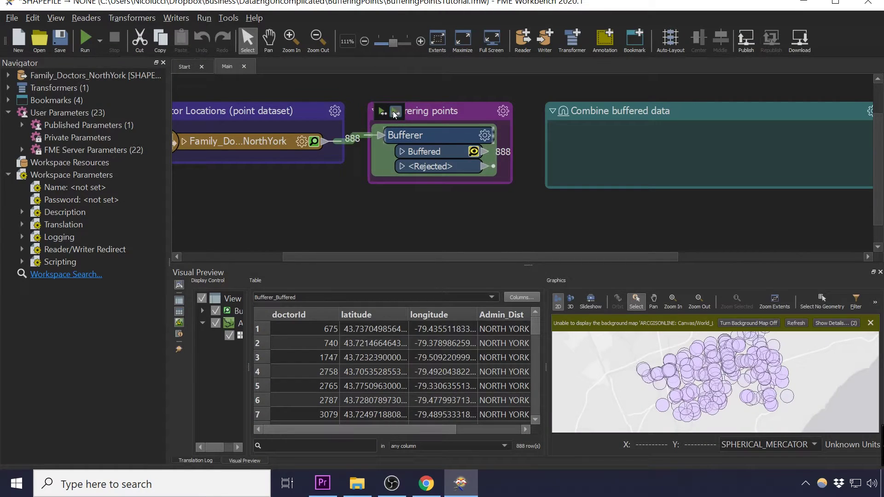
Step: Run the Bufferer again with the dissolve attribute and inspect the merged buffers in an enlarged preview
left_click(371, 44)
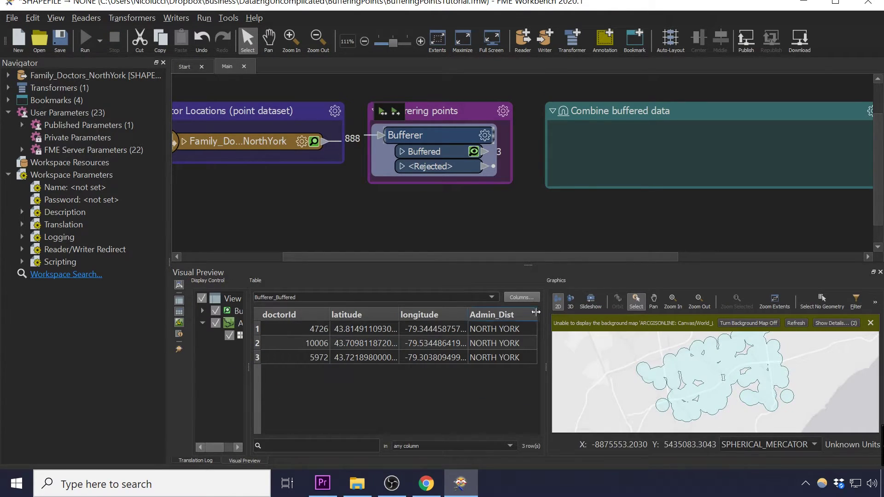
left_click_drag(529, 265, 527, 242)
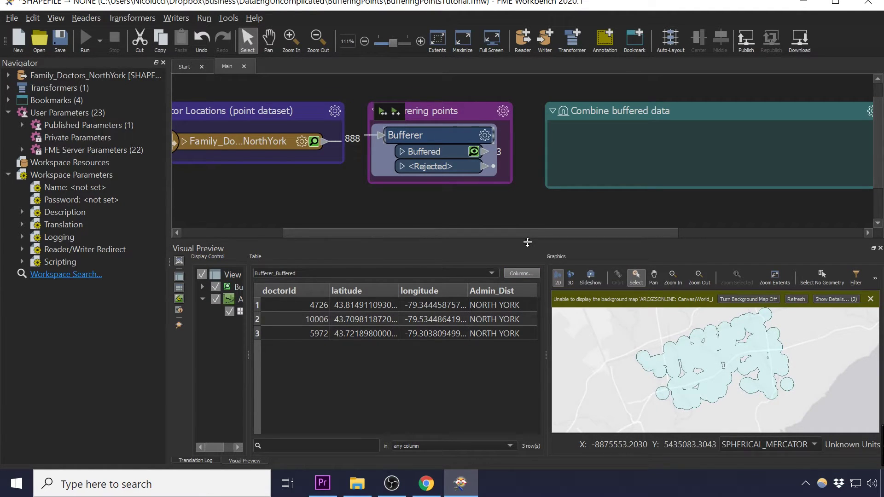
left_click_drag(528, 242, 525, 316)
Step: Clear the Dissolve On Attributes setting in the Bufferer's parameters
double_click(432, 158)
double_click(432, 325)
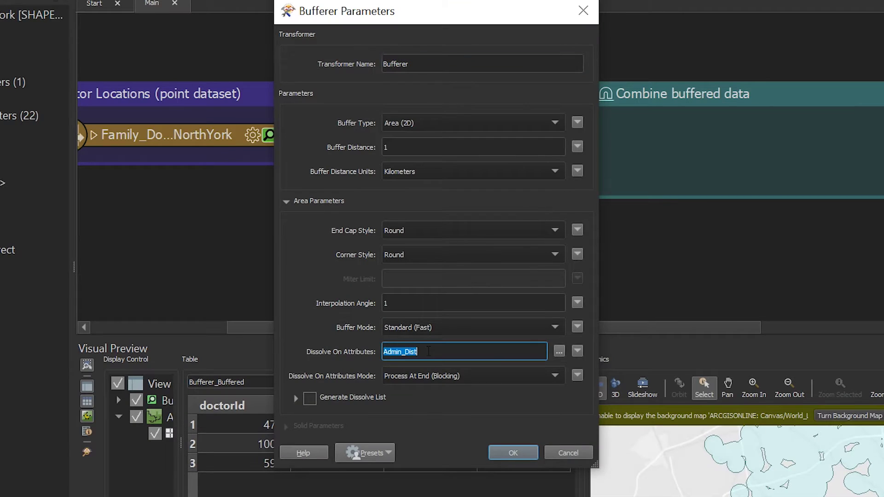
key("Delete")
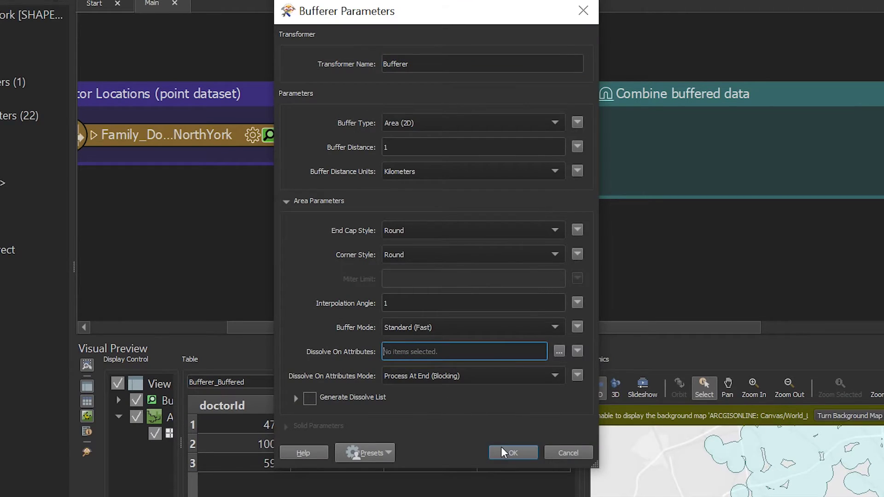
left_click(502, 446)
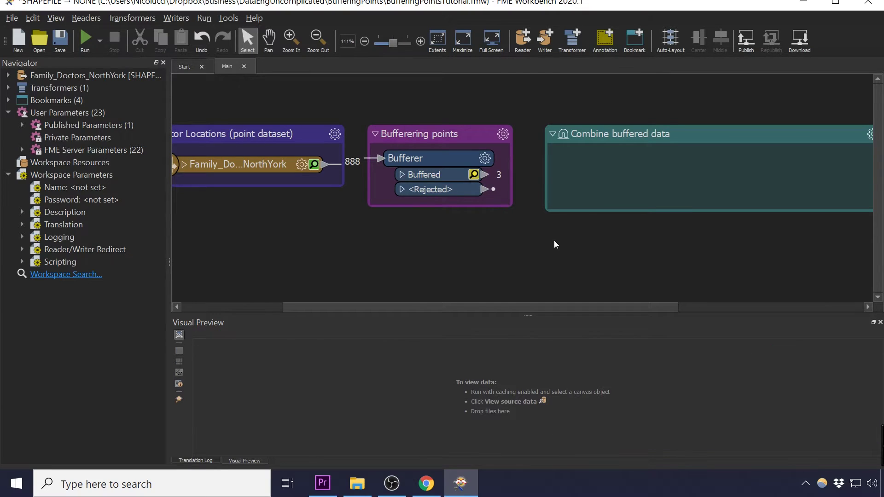
Step: Add a Dissolver transformer and place it inside the Combine buffered data bookmark
type("disso")
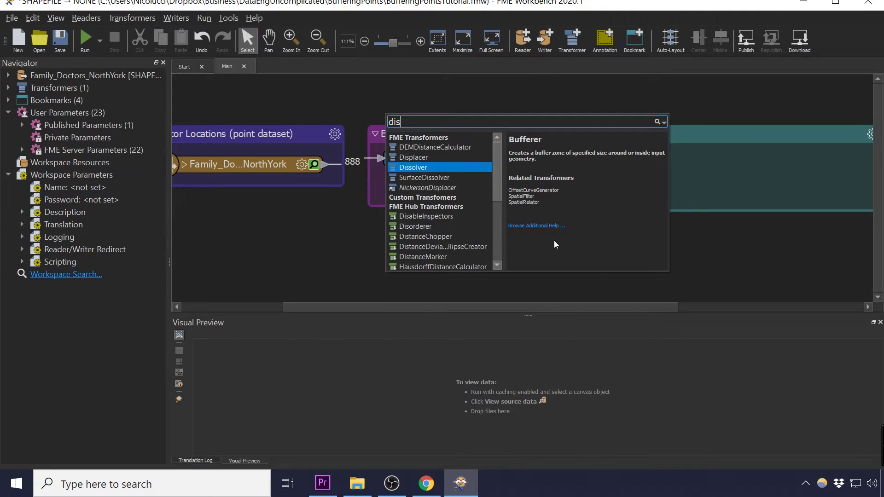
key("Return")
left_click_drag(587, 235, 597, 136)
left_click_drag(582, 306, 629, 310)
scroll(565, 250, "up", 1)
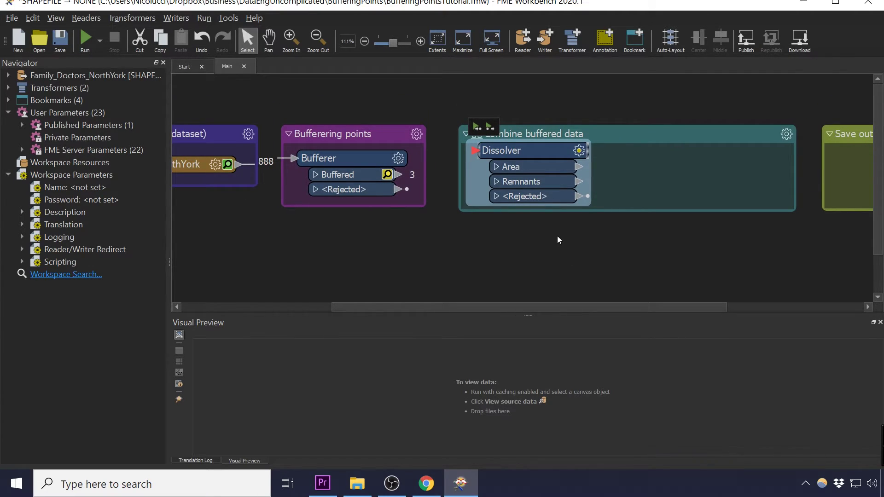
Step: Set the Dissolver's count attribute to doctorCount and its accumulation mode to Drop Incoming Attributes
double_click(529, 151)
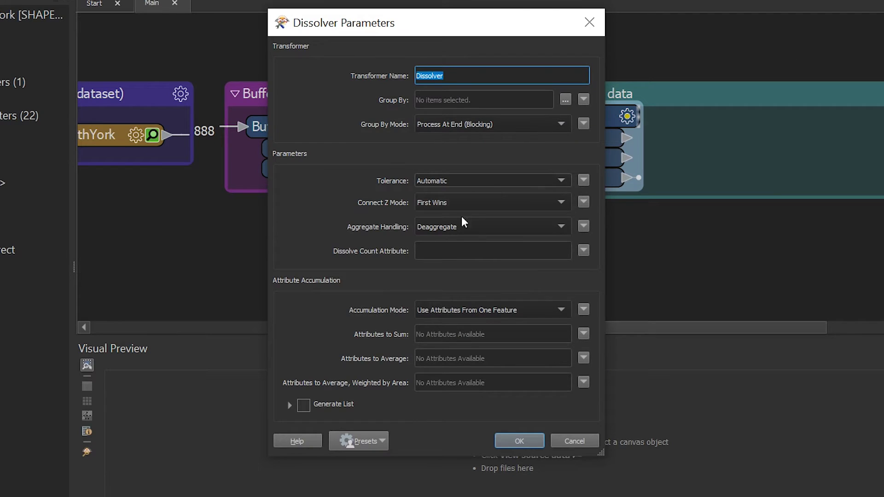
left_click(431, 251)
type("doctorCount")
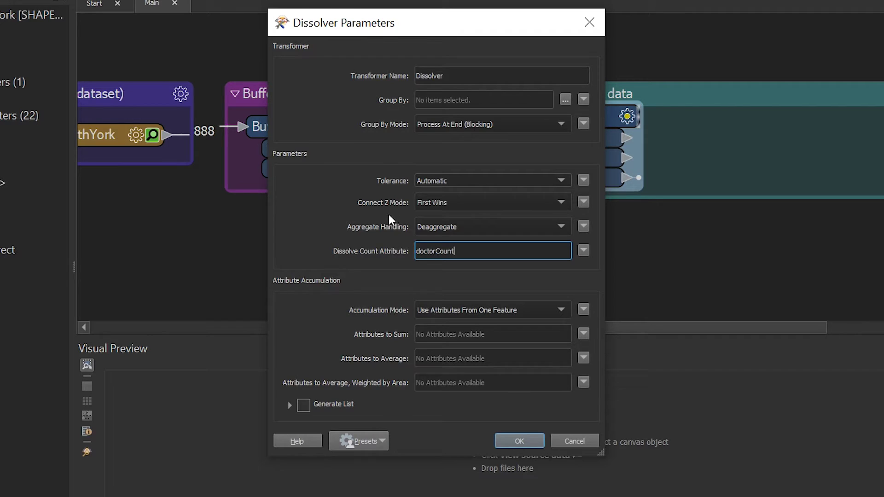
left_click(454, 310)
left_click(451, 282)
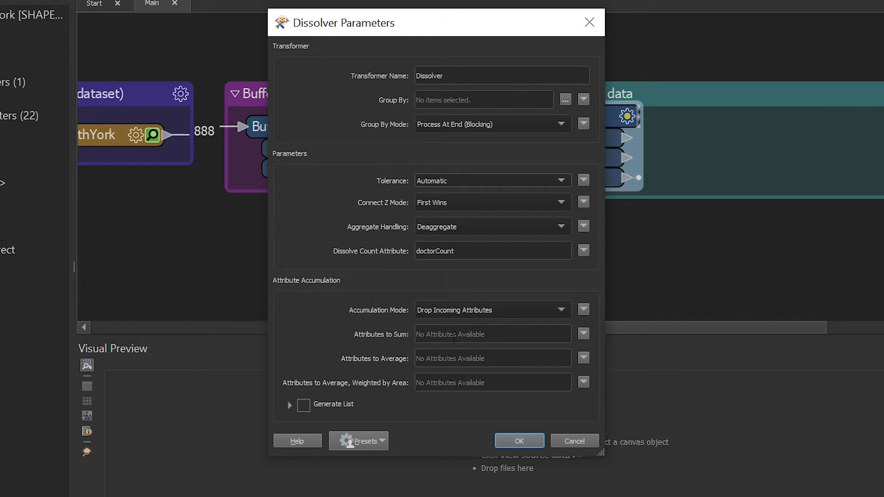
left_click(518, 441)
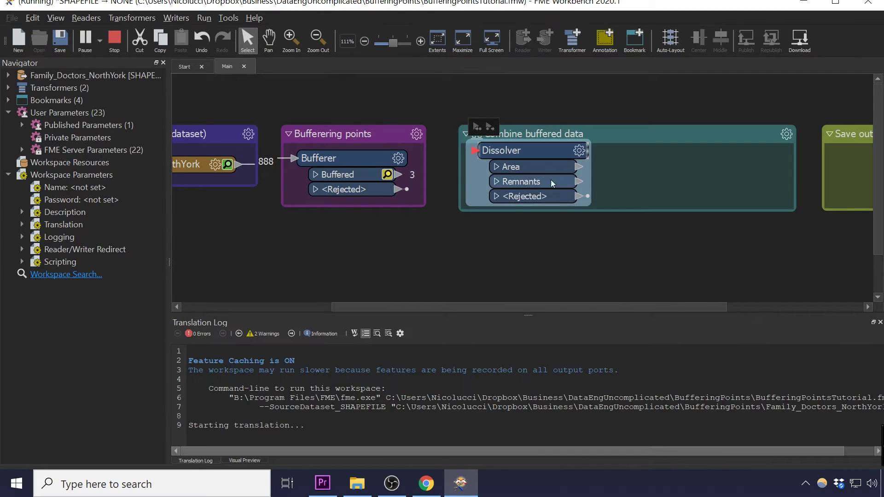
Step: Connect the Bufferer's Buffered output to the Dissolver and run the workspace up to the Dissolver
left_click_drag(398, 175, 474, 150)
left_click(512, 280)
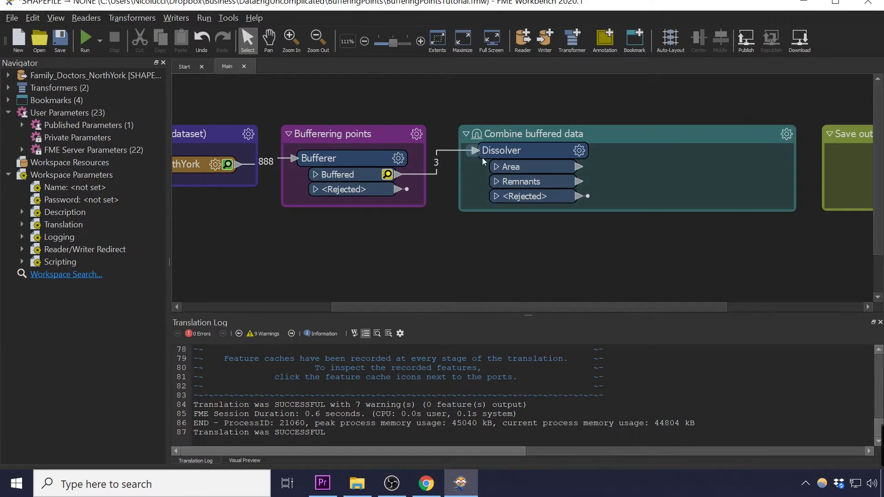
left_click(489, 128)
left_click(464, 302)
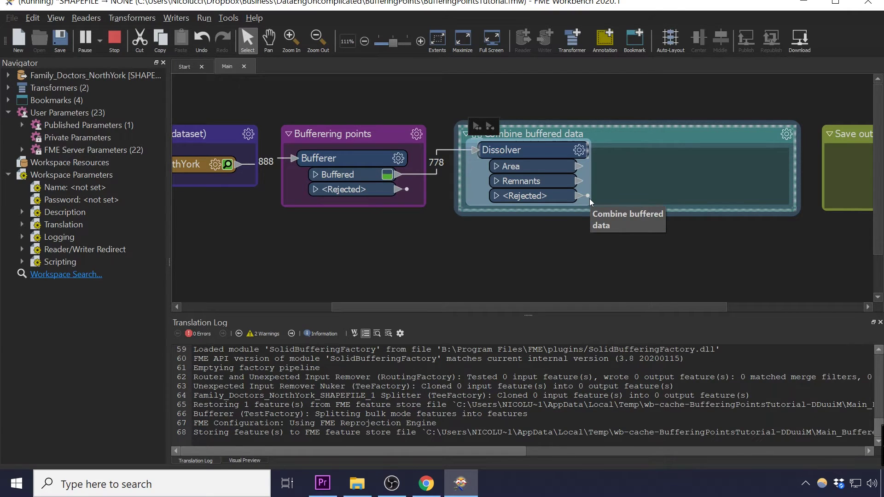
left_click(574, 178)
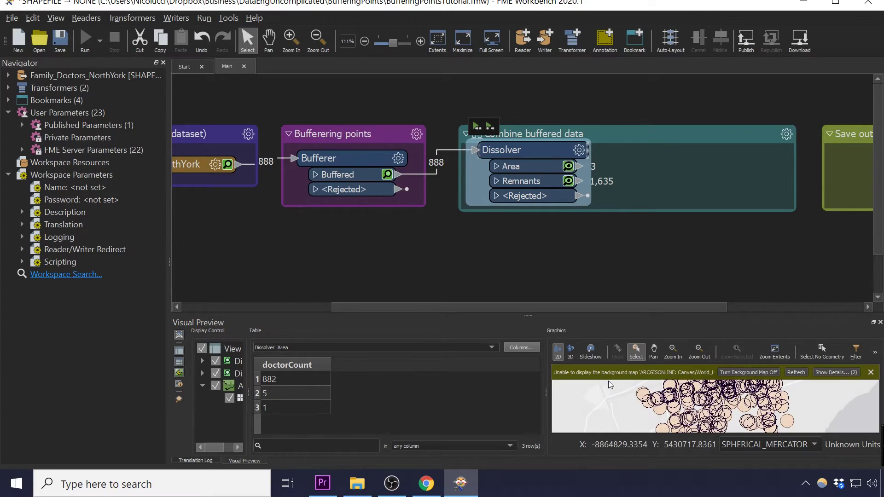
Step: Inspect only the Dissolver's Area output in a widened map preview
left_click(568, 166)
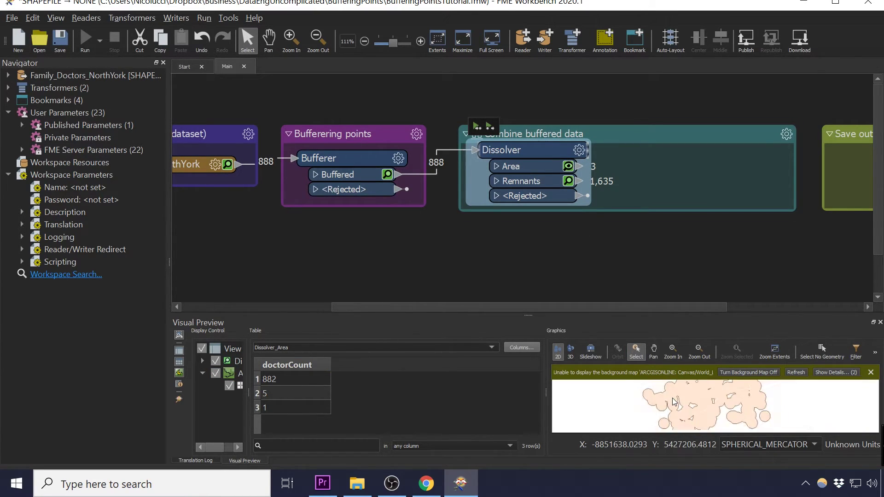
left_click_drag(546, 392, 419, 379)
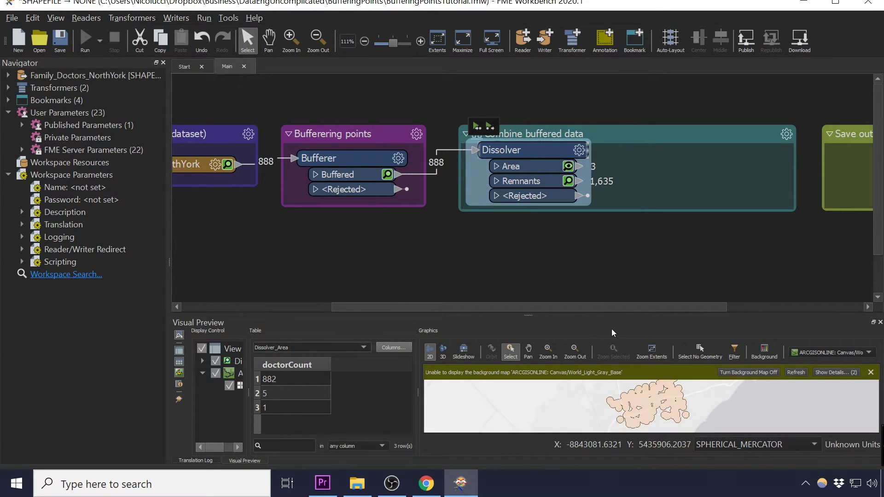
left_click_drag(594, 315, 575, 306)
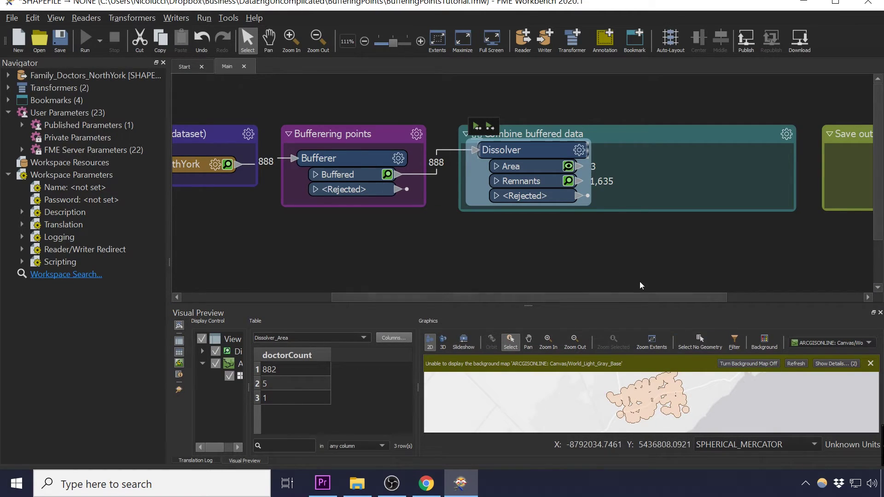
left_click(605, 247)
Step: Add an Aggregator inside the Combine buffered data bookmark and connect the Dissolver's Area output to it
left_click_drag(572, 296, 618, 299)
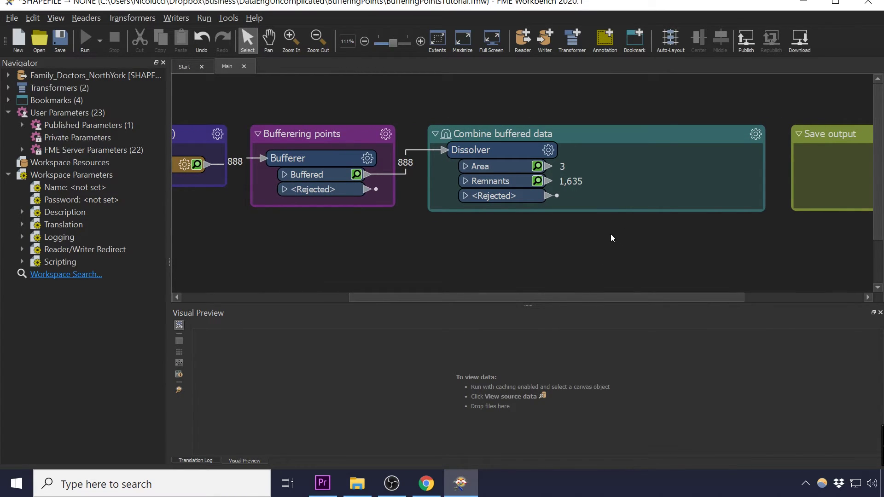
type("aggregat")
key("Return")
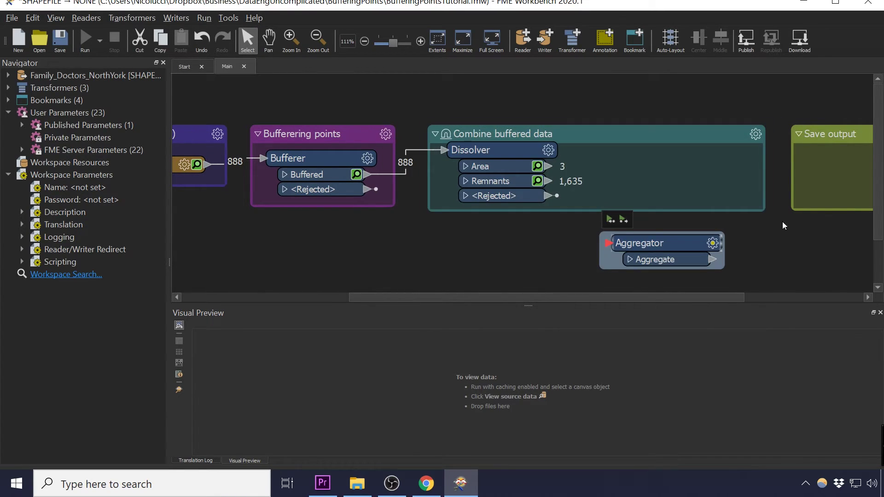
left_click_drag(640, 246, 620, 164)
left_click_drag(553, 166, 594, 159)
Step: Configure the Aggregator to drop incoming attributes and sum the doctorCount attribute
double_click(619, 161)
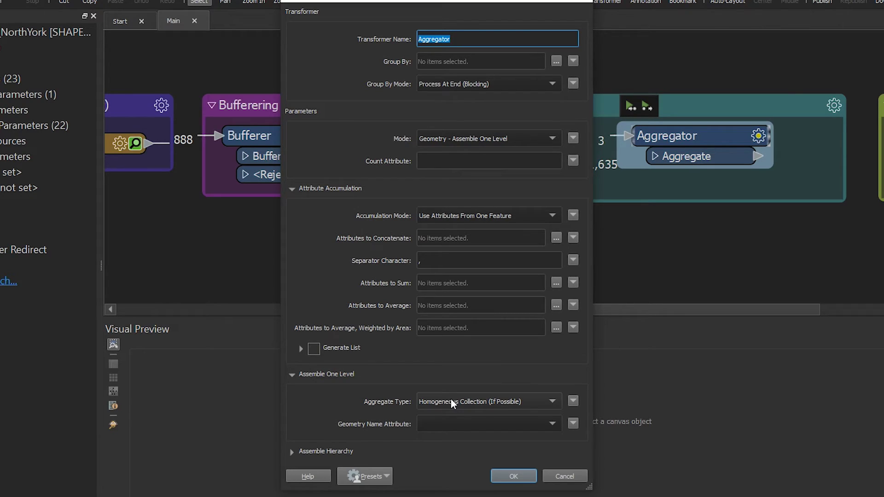
left_click(461, 217)
left_click(457, 191)
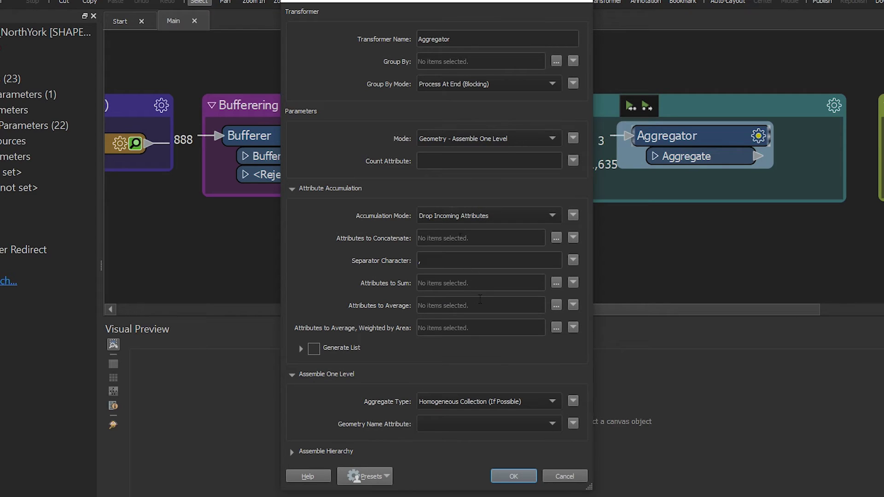
left_click(573, 283)
left_click(604, 300)
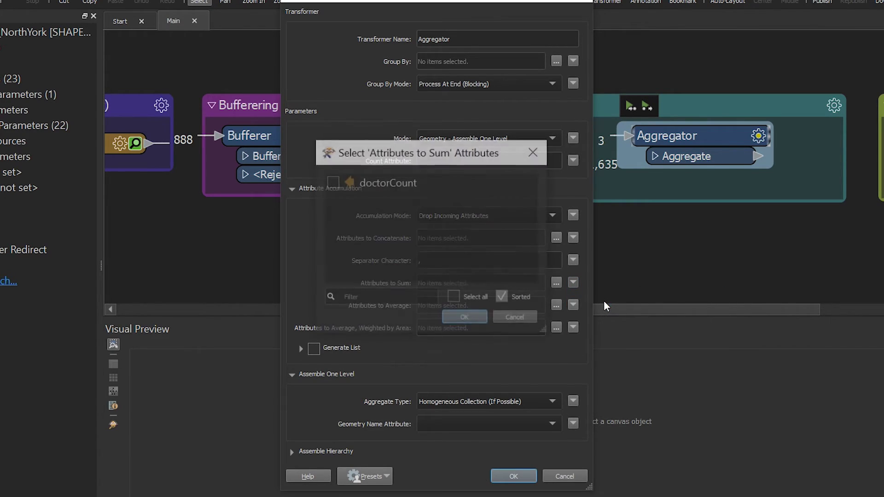
left_click(449, 299)
left_click(465, 319)
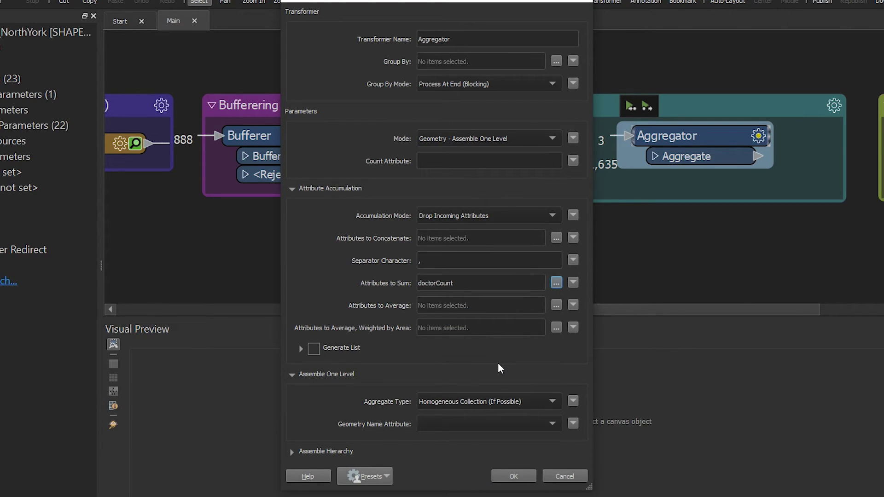
left_click(515, 474)
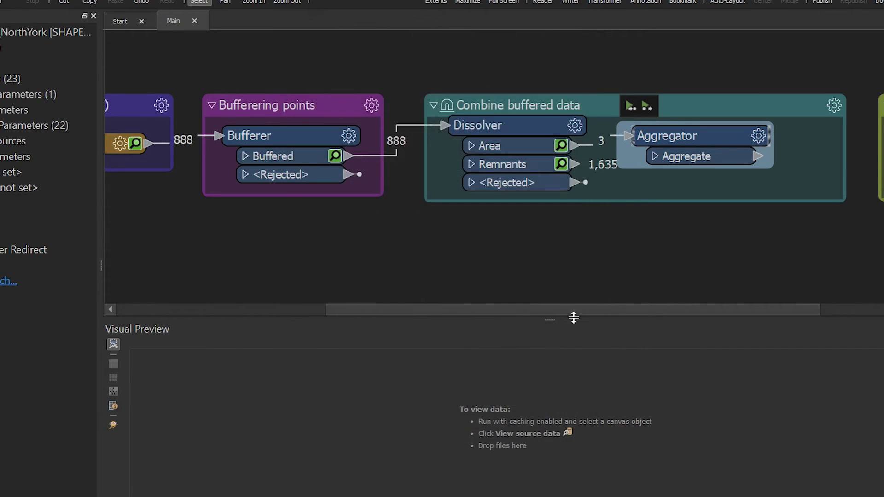
Step: Run the workspace up to the Aggregator and inspect the aggregated buffer area in an enlarged map preview
left_click(645, 107)
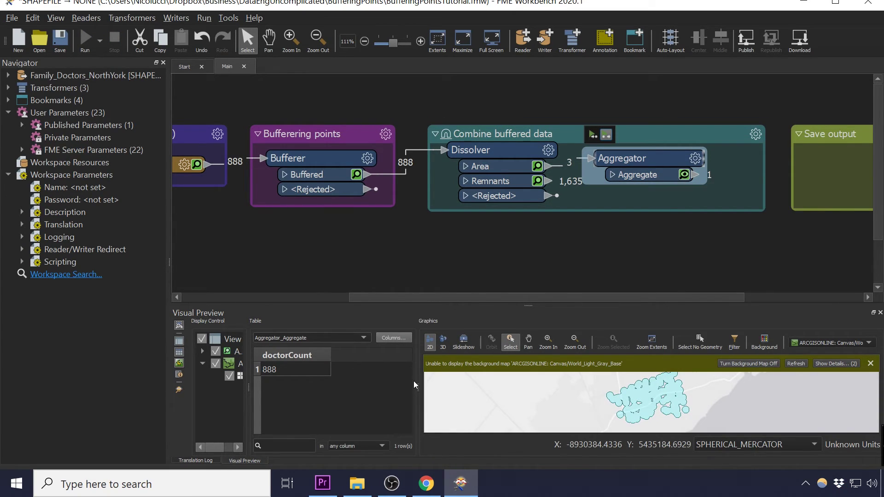
left_click_drag(418, 379, 363, 378)
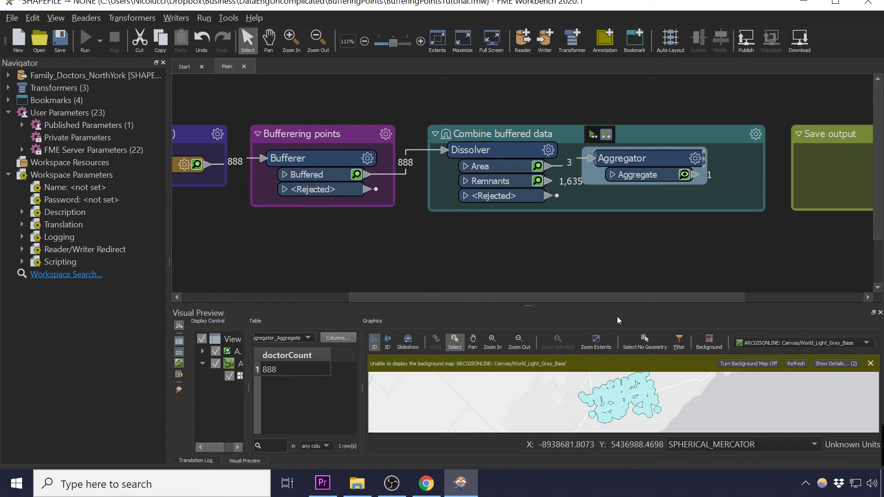
left_click(632, 399)
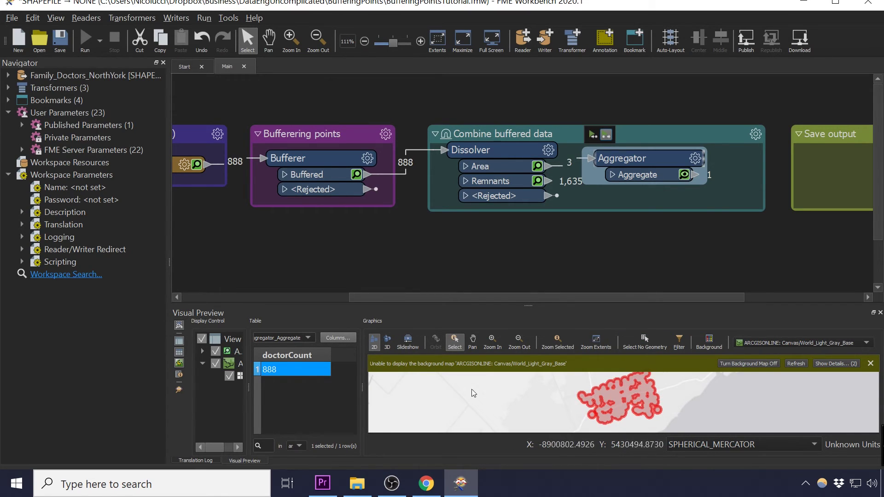
left_click_drag(531, 304, 530, 211)
scroll(620, 334, "up", 3)
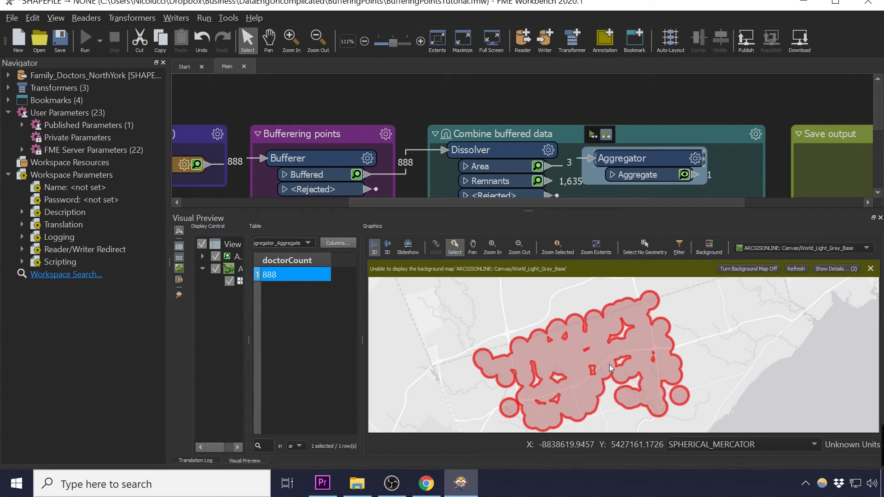
left_click_drag(535, 218, 633, 316)
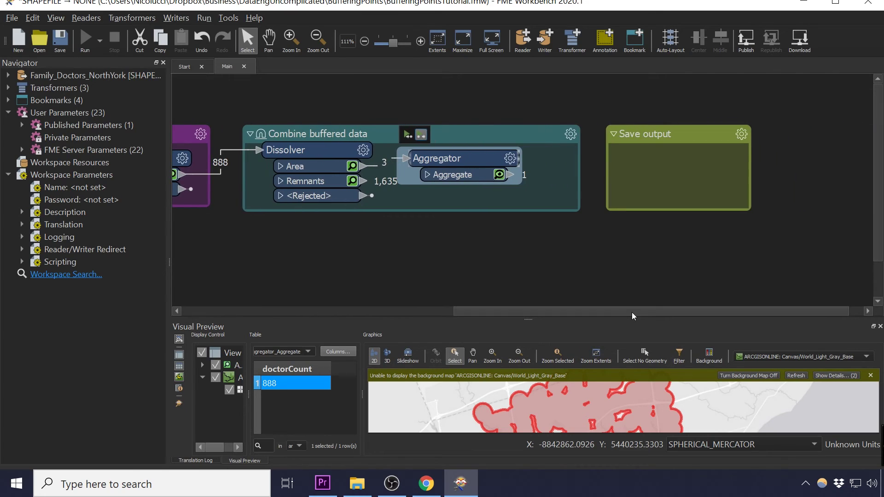
left_click(641, 255)
type("sh")
key("BackSpace")
key("BackSpace")
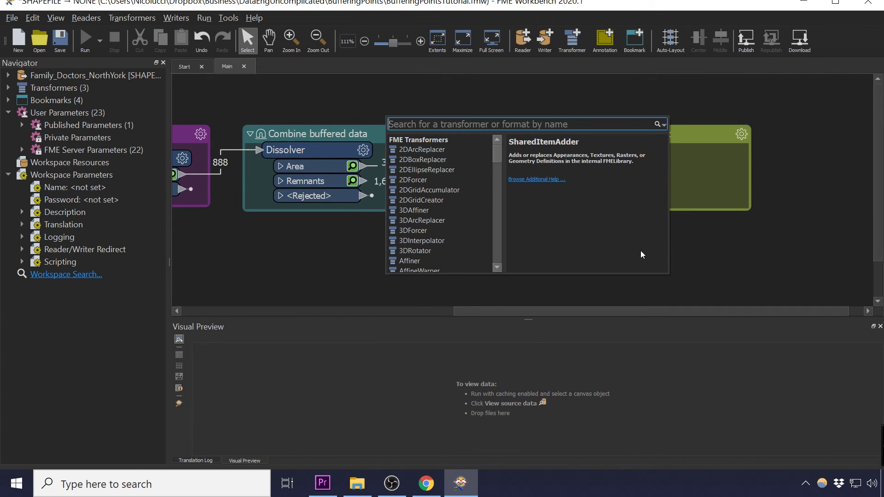
Step: Add an Esri Shapefile writer with an automatic shapefile definition, accepting the default feature type settings
left_click(545, 39)
type("shape")
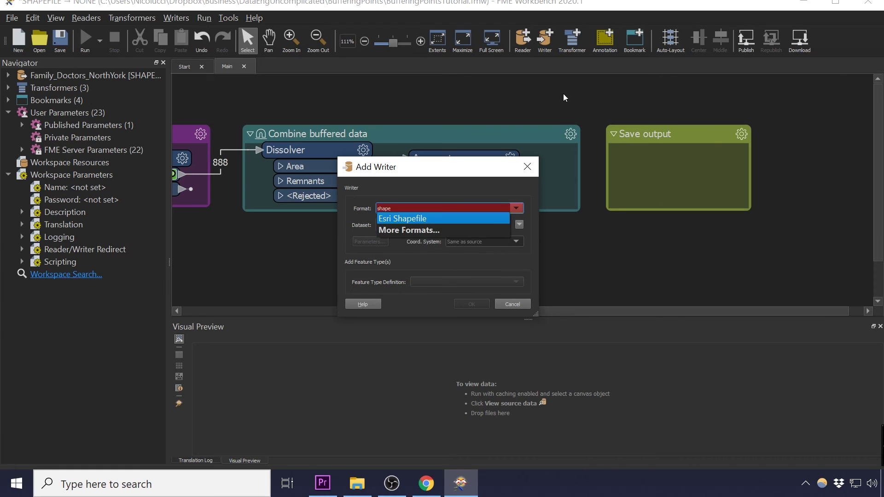
key("Return")
left_click(417, 283)
left_click(416, 263)
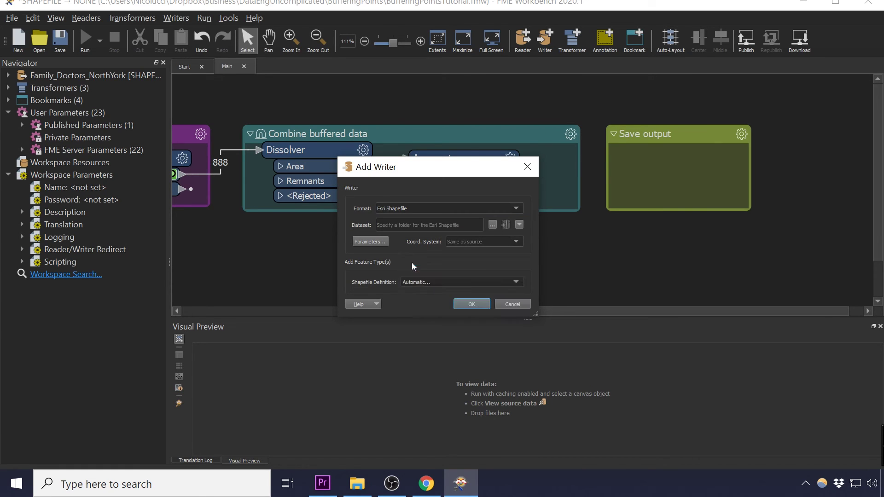
left_click(471, 303)
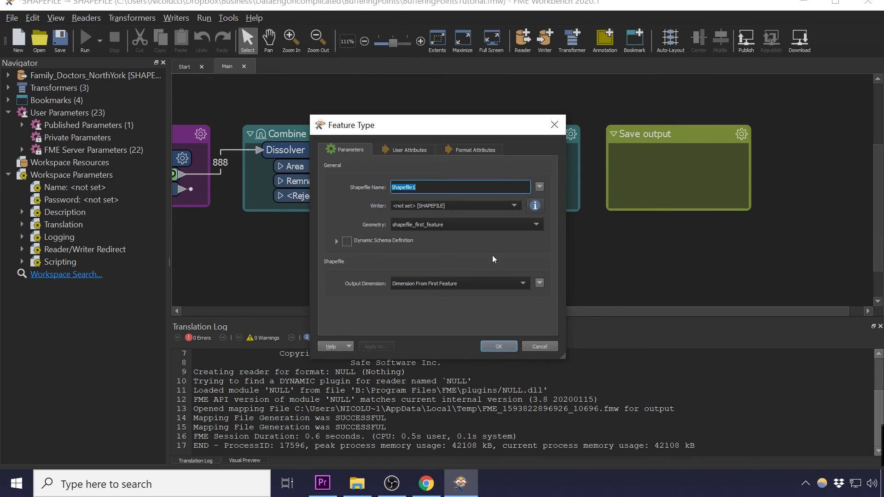
left_click(499, 346)
Step: Place the shapefile feature type in the Save output bookmark, connect the Aggregator's output to it, and collapse its attribute list
left_click_drag(772, 138, 557, 173)
left_click_drag(389, 175, 506, 173)
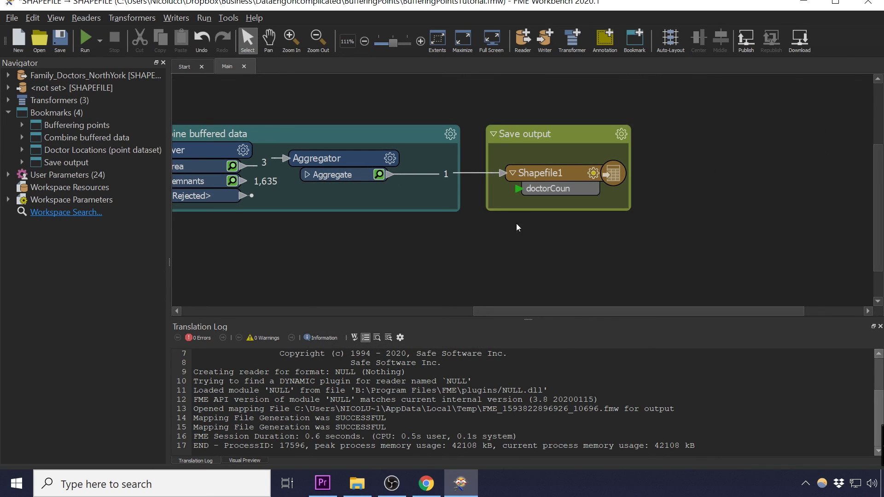
left_click(512, 174)
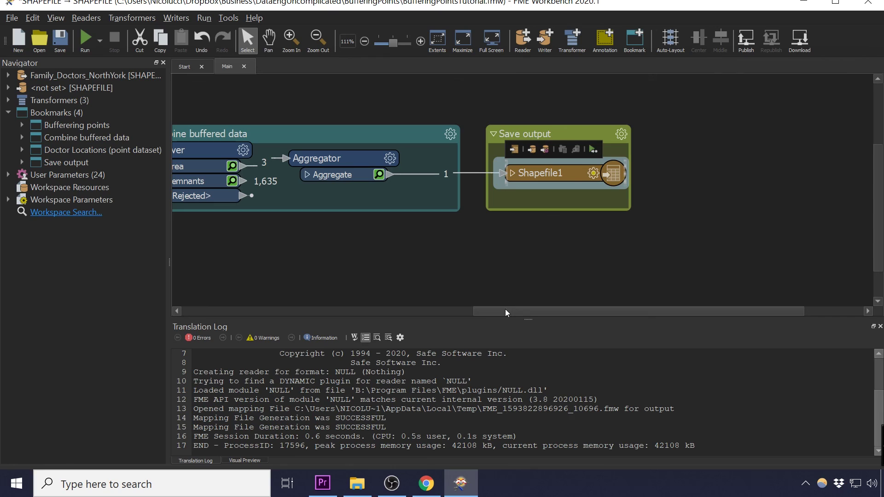